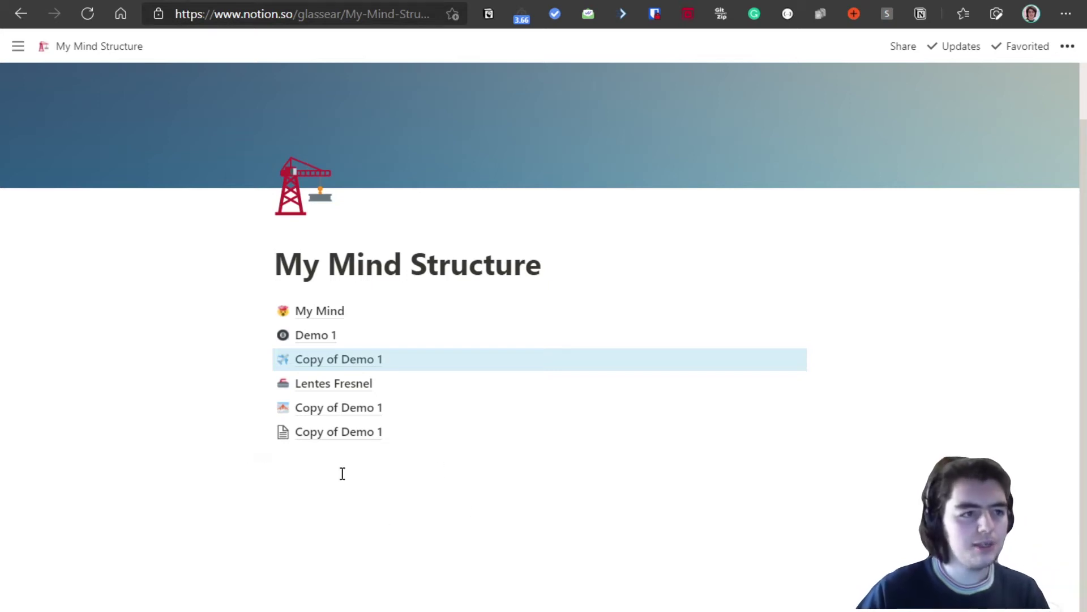
Create an empty line below the six page links on My Mind Structure
click(343, 465)
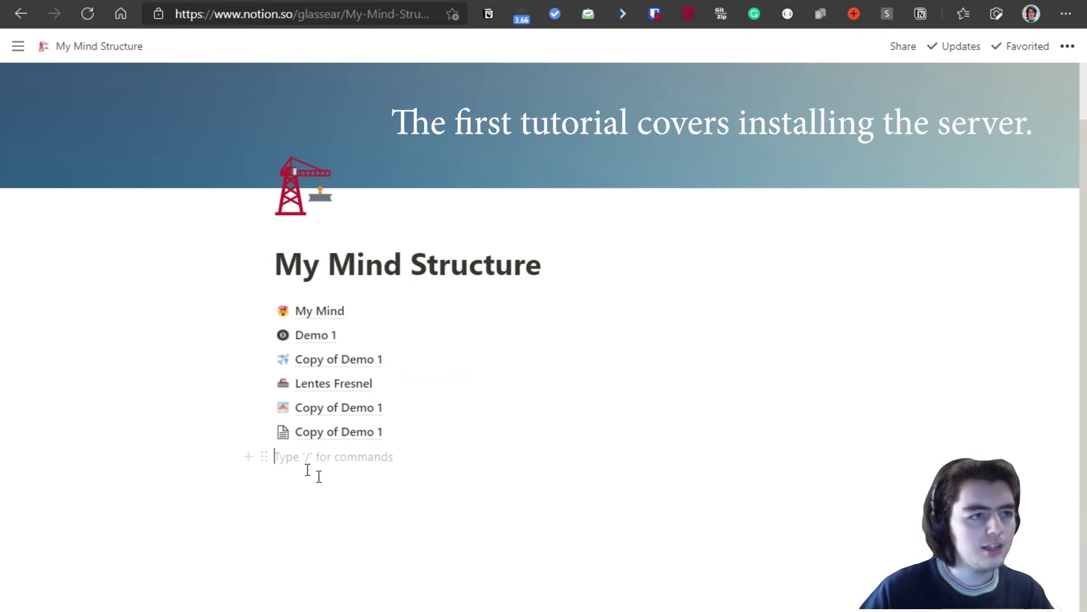
scroll(221, 168, up, 1)
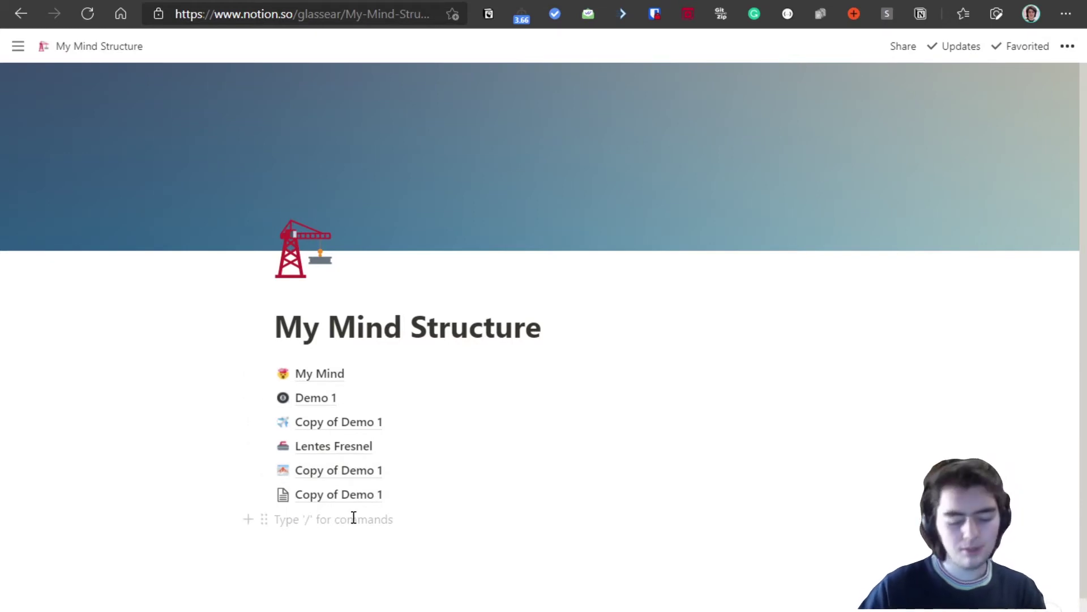
Insert a new sub-page with /page and make it a Gallery database
text(/)
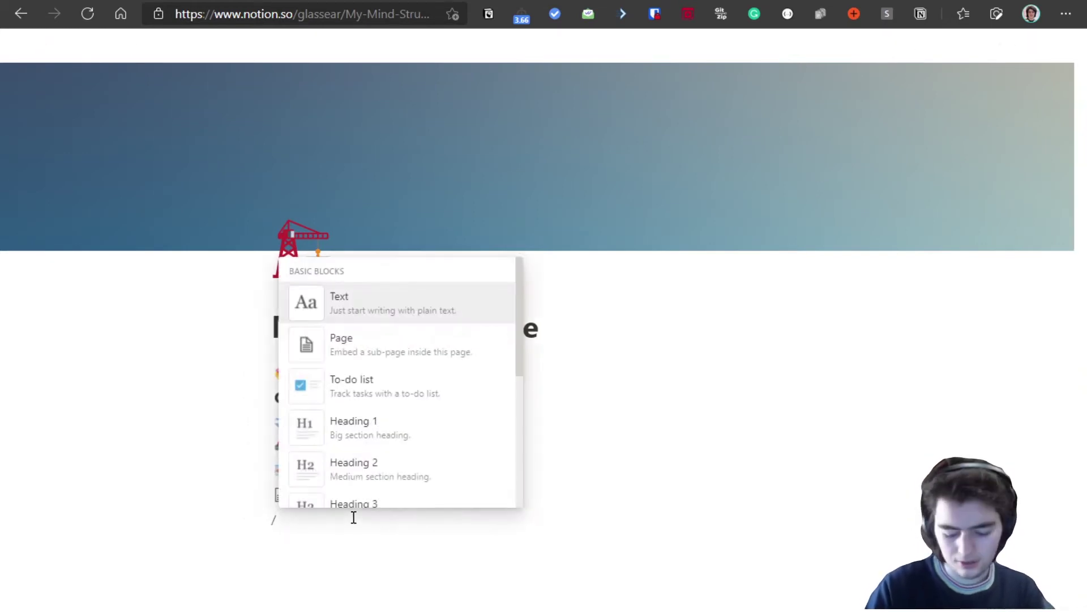
text(page)
key(Return)
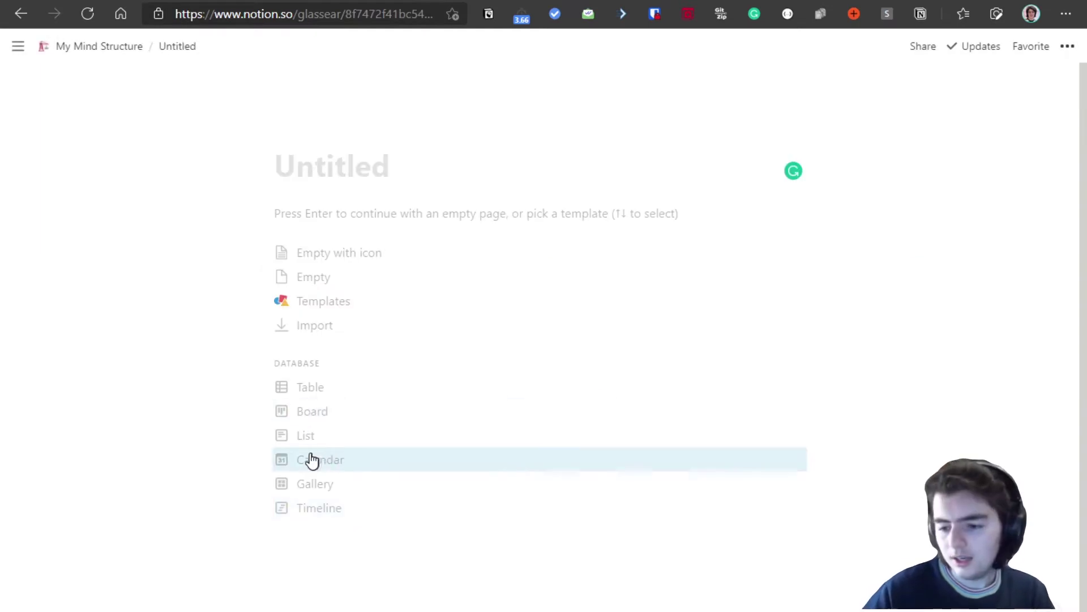
click(315, 488)
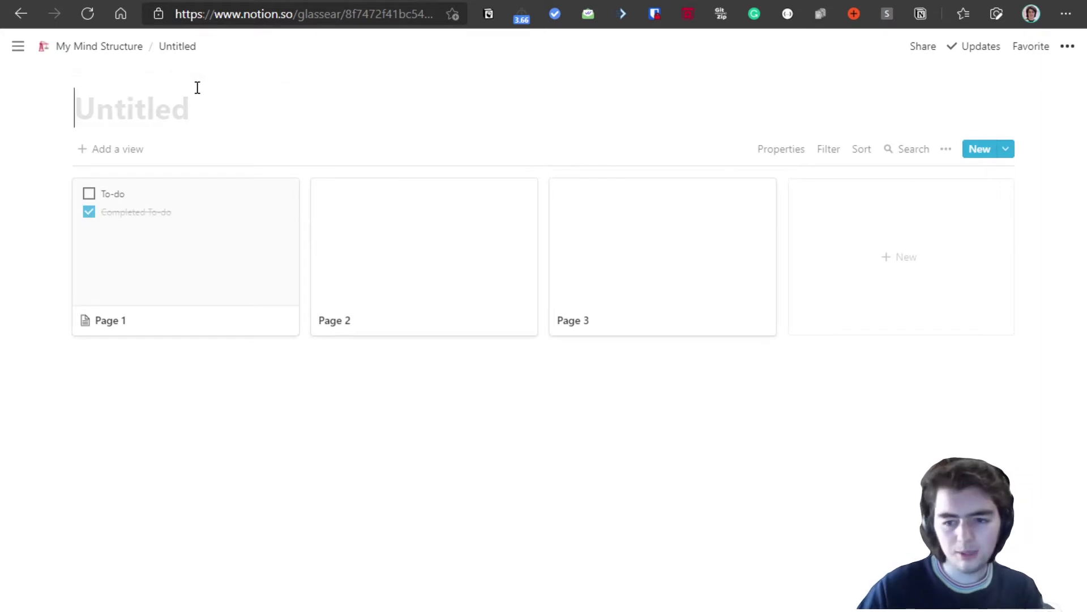
Title the new gallery database 'Money and Finances'
text(Collec)
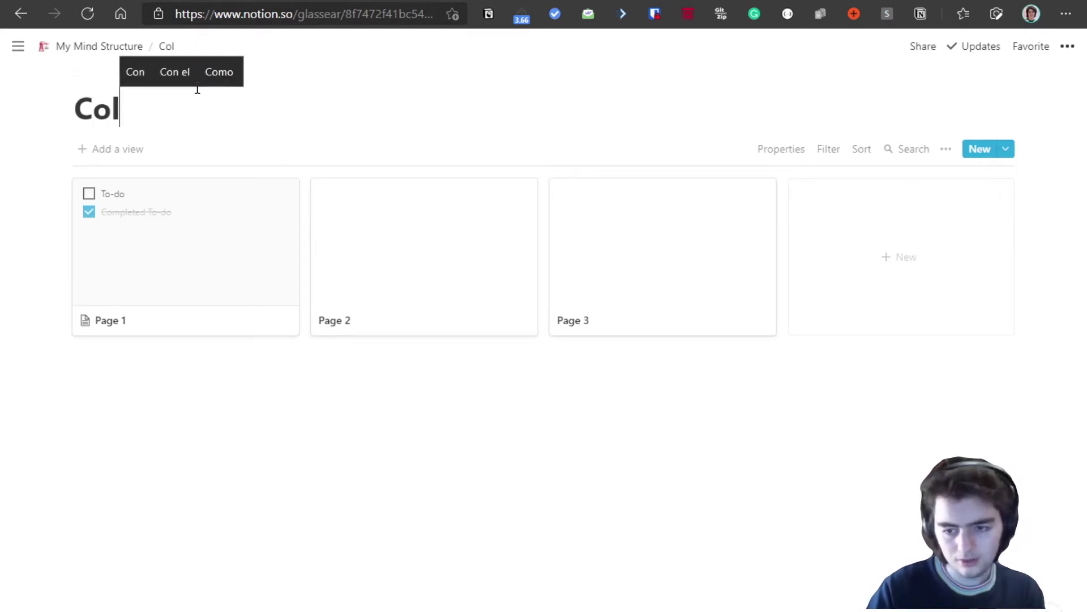
key(BackSpace)
key(BackSpace)
key(BackSpace)
key(BackSpace)
key(BackSpace)
key(BackSpace)
text(MOn)
key(BackSpace)
key(BackSpace)
text(oney and Finances)
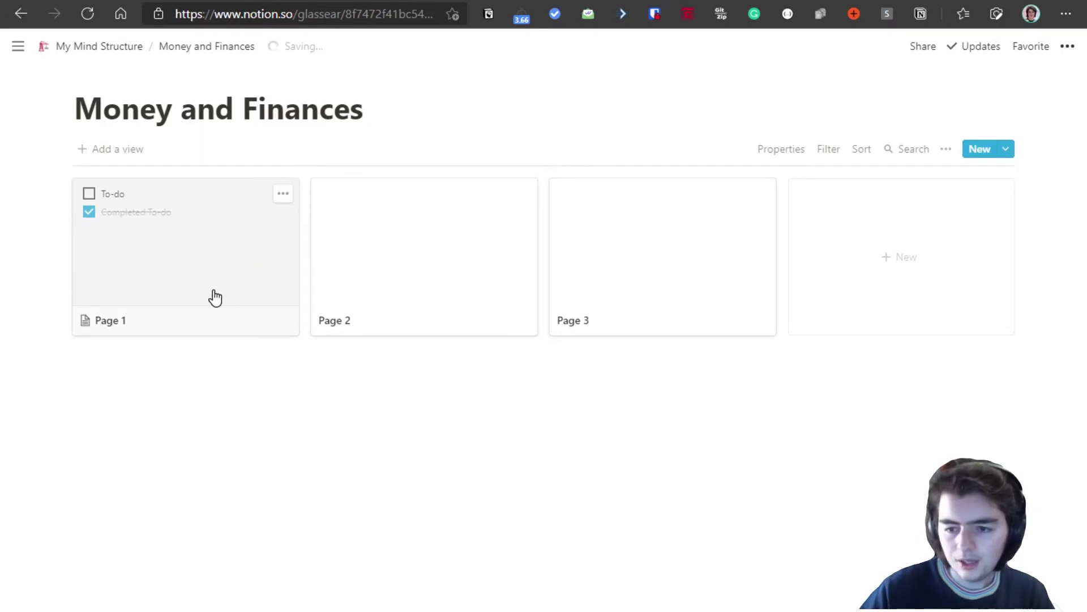
Open Page 1 and add the properties ai_tags and mind_extension
click(196, 240)
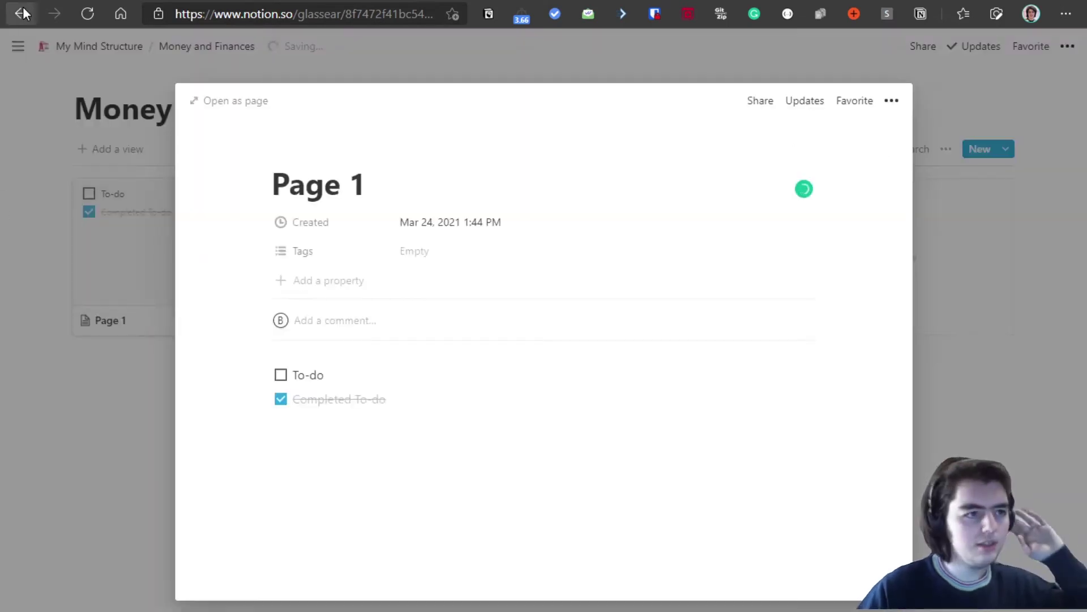
click(303, 288)
text(ai_tags)
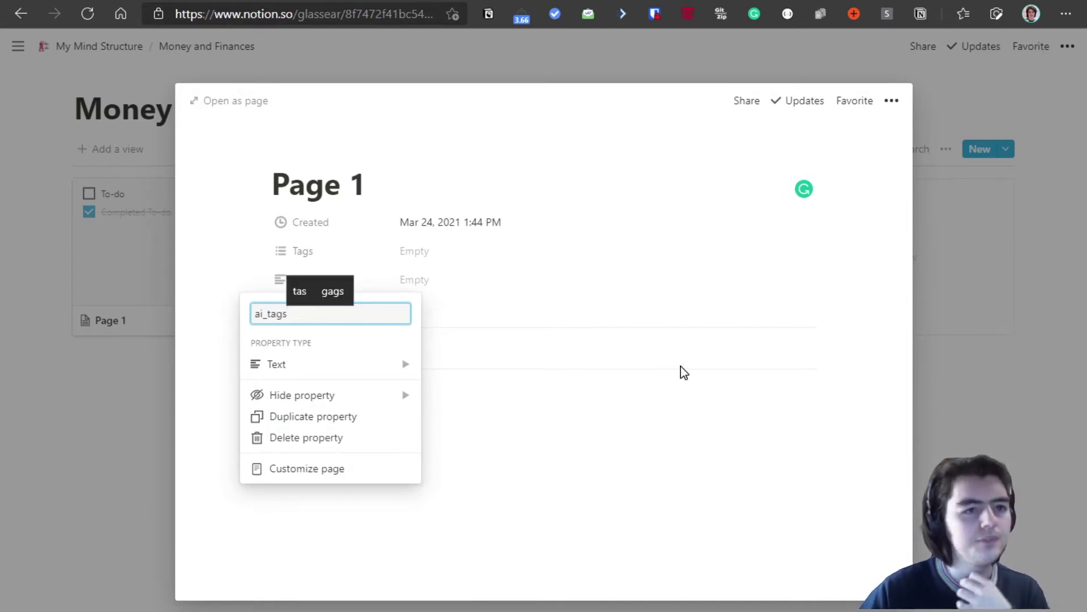
click(604, 423)
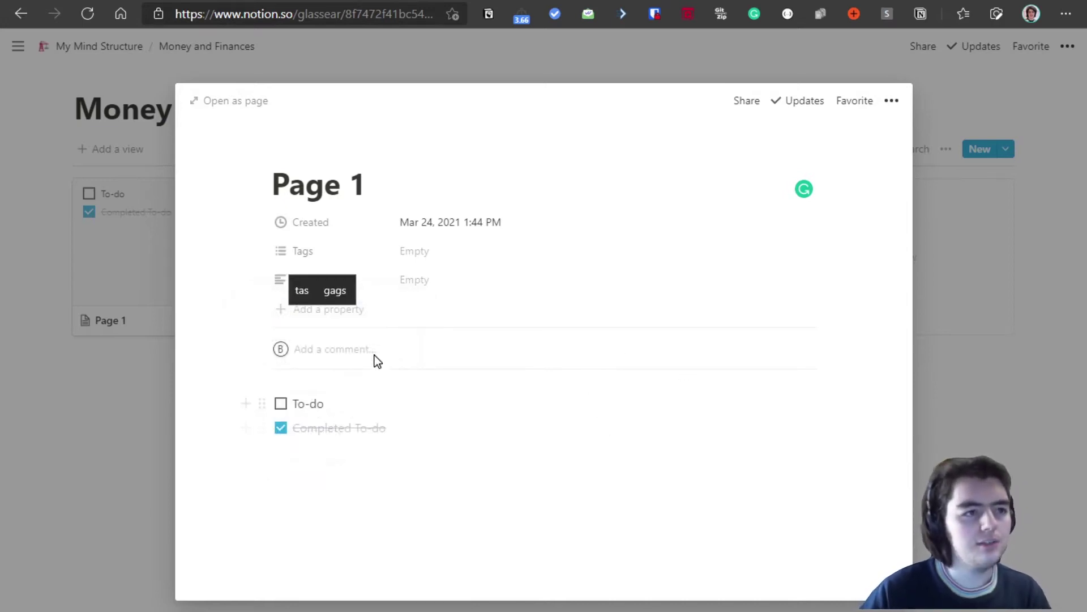
click(316, 311)
text(mind)
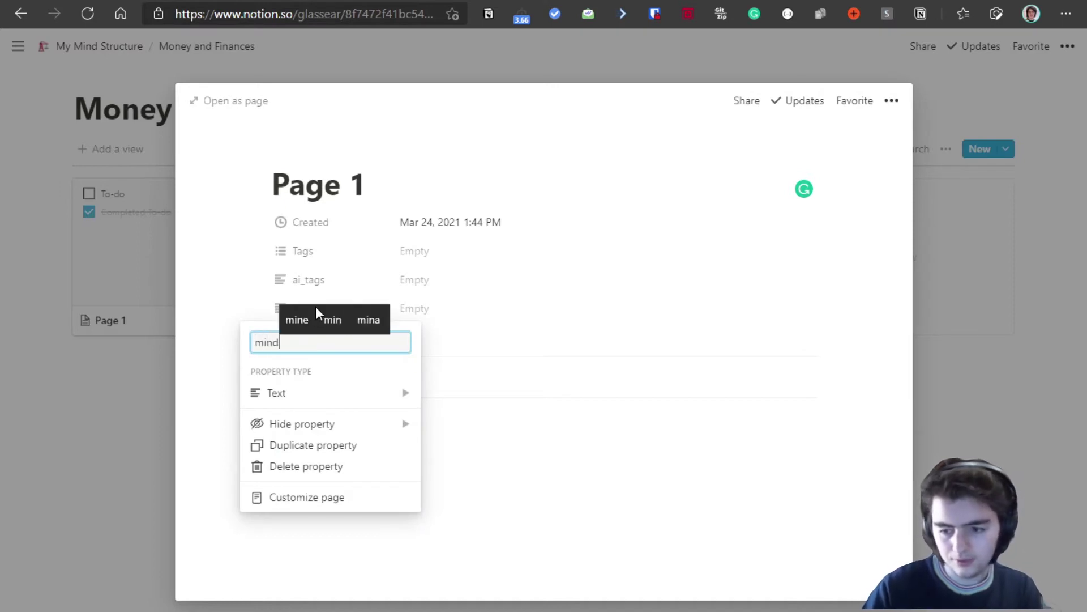
text(_)
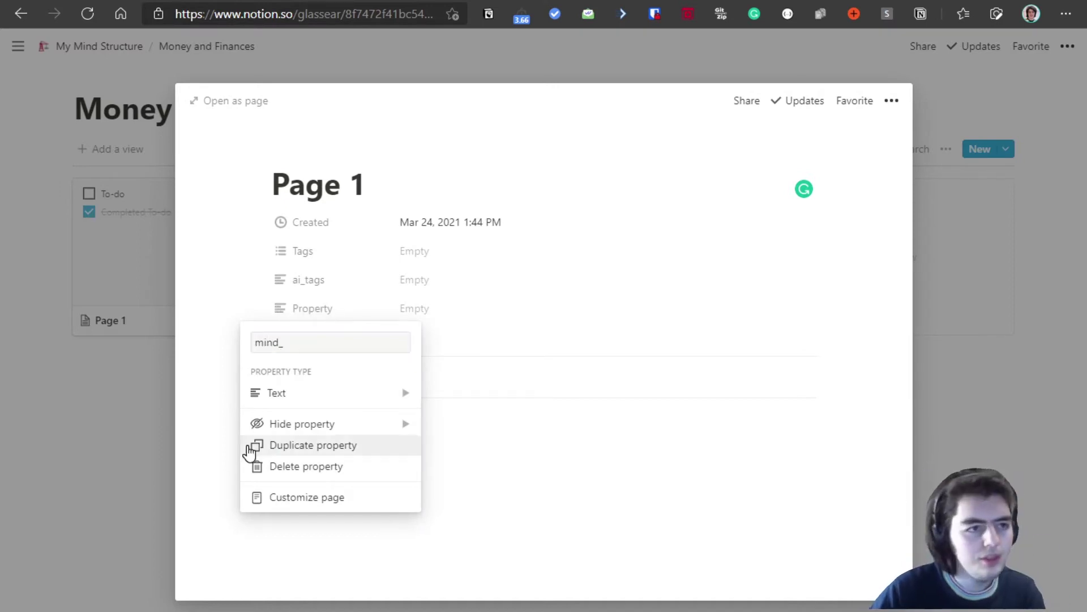
text(extension)
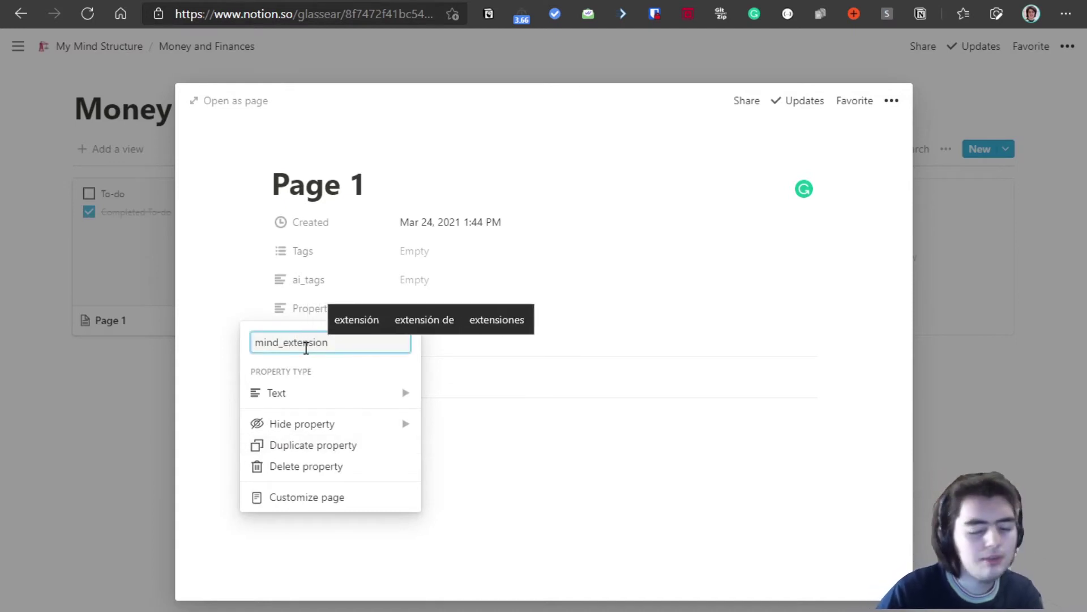
key(Return)
Add a third property named URL with the URL type
click(306, 343)
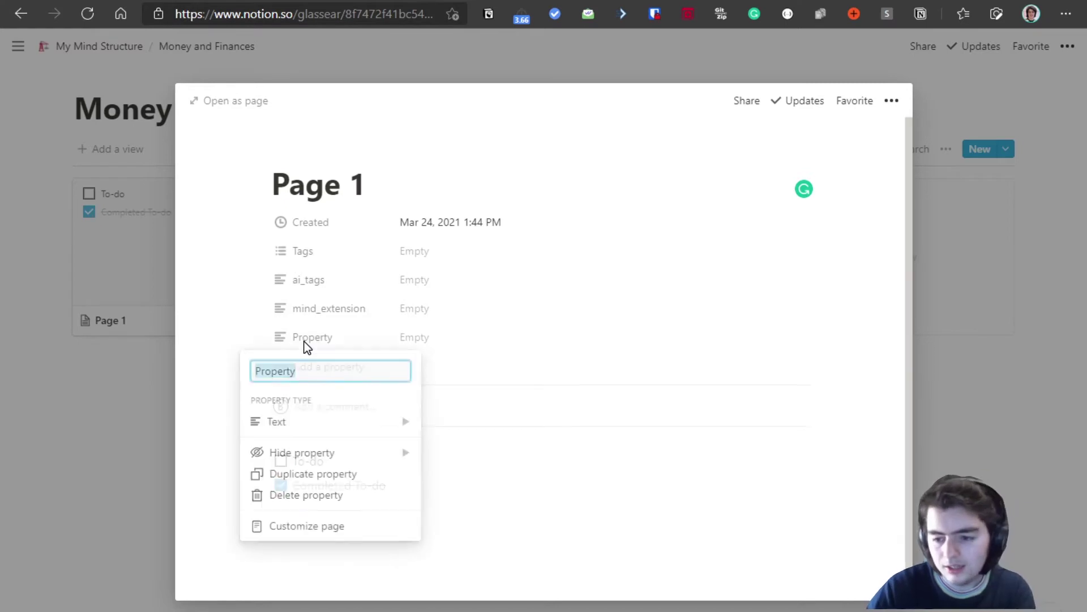
text(URL)
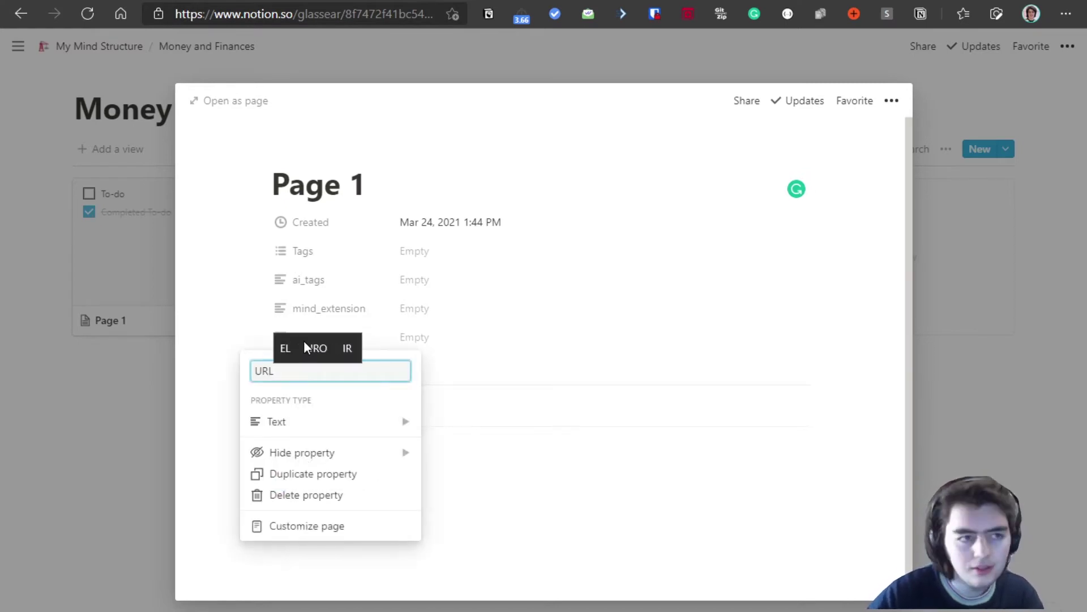
mouse_move(321, 413)
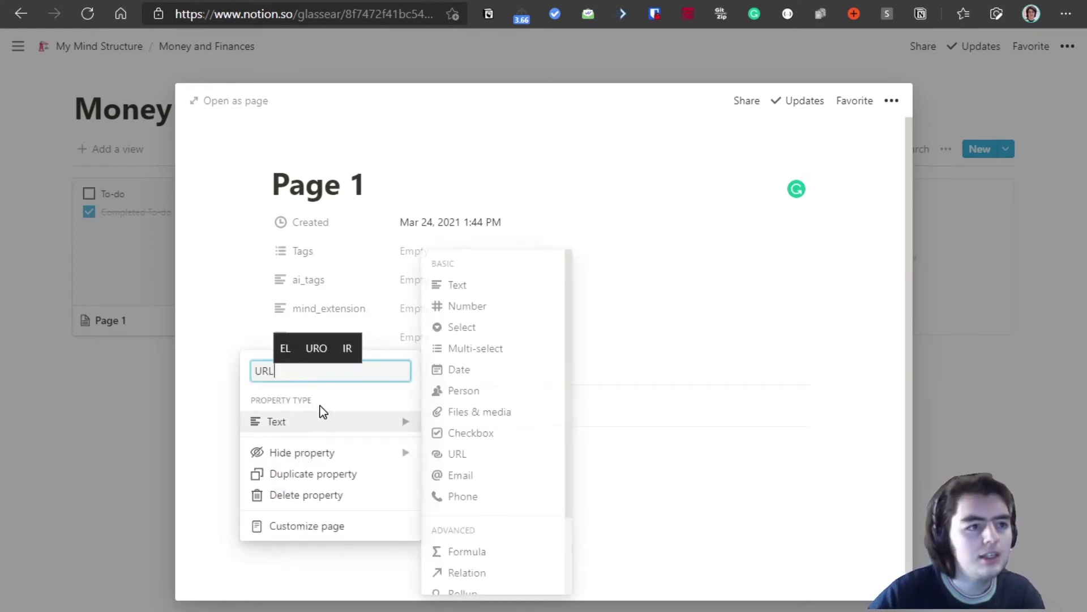
click(455, 456)
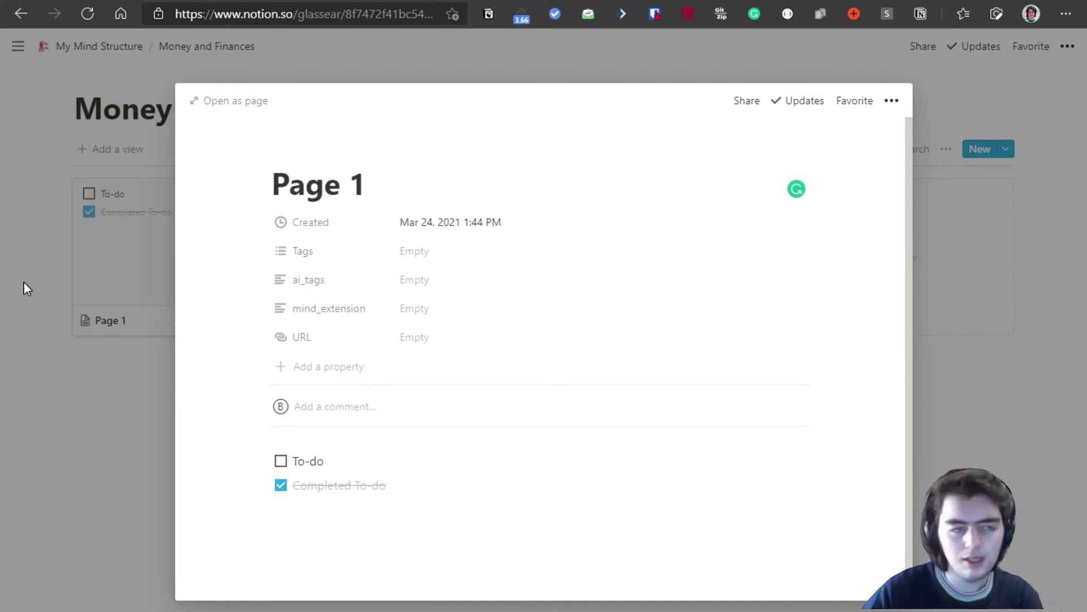
Close the Page 1 preview, return to My Mind Structure and reload the page
click(91, 379)
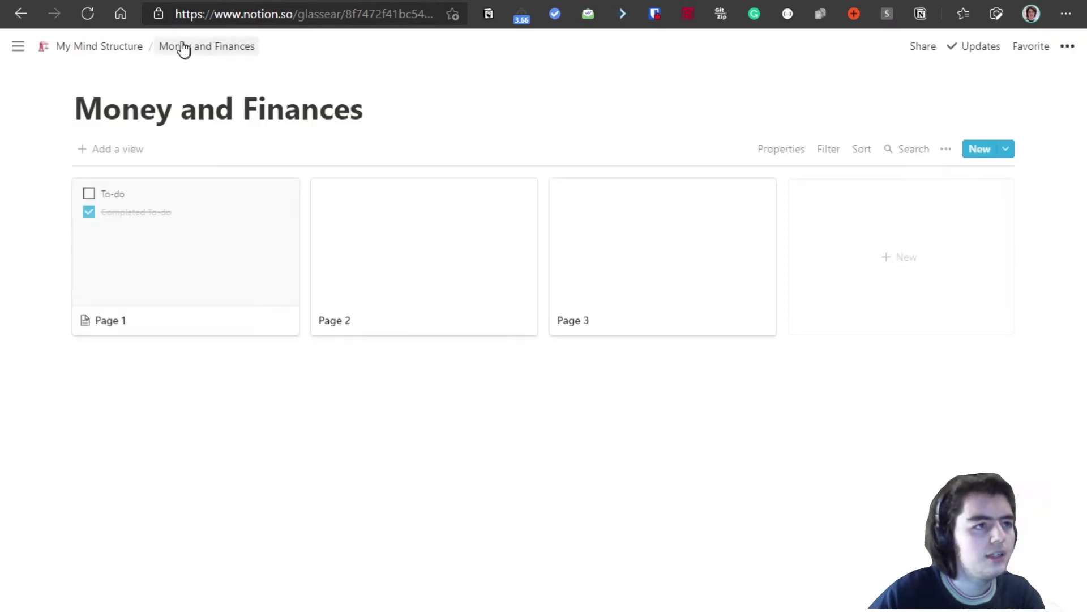
click(89, 50)
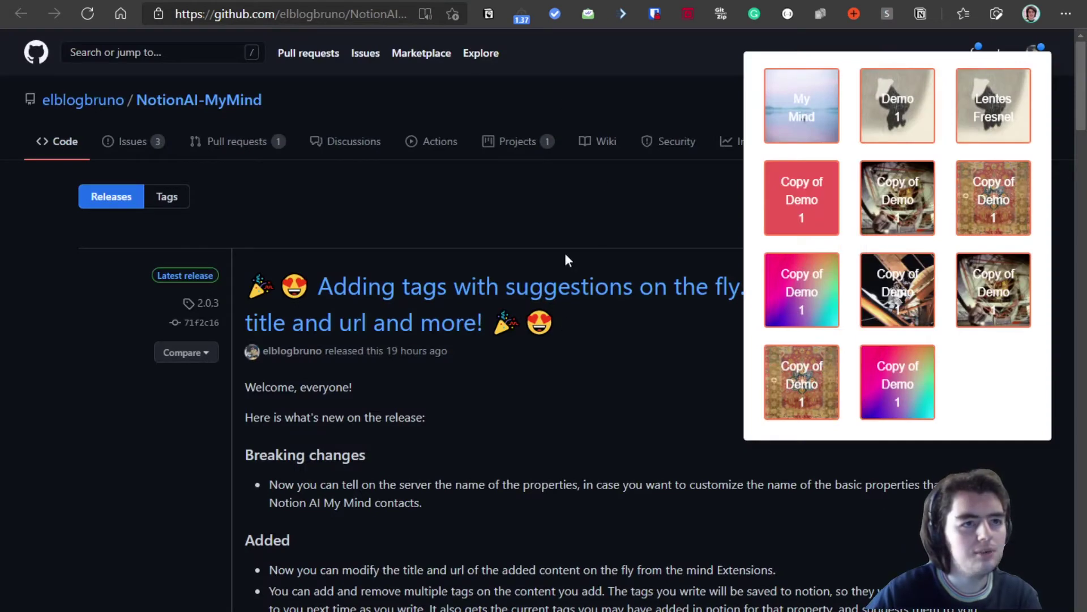
click(87, 14)
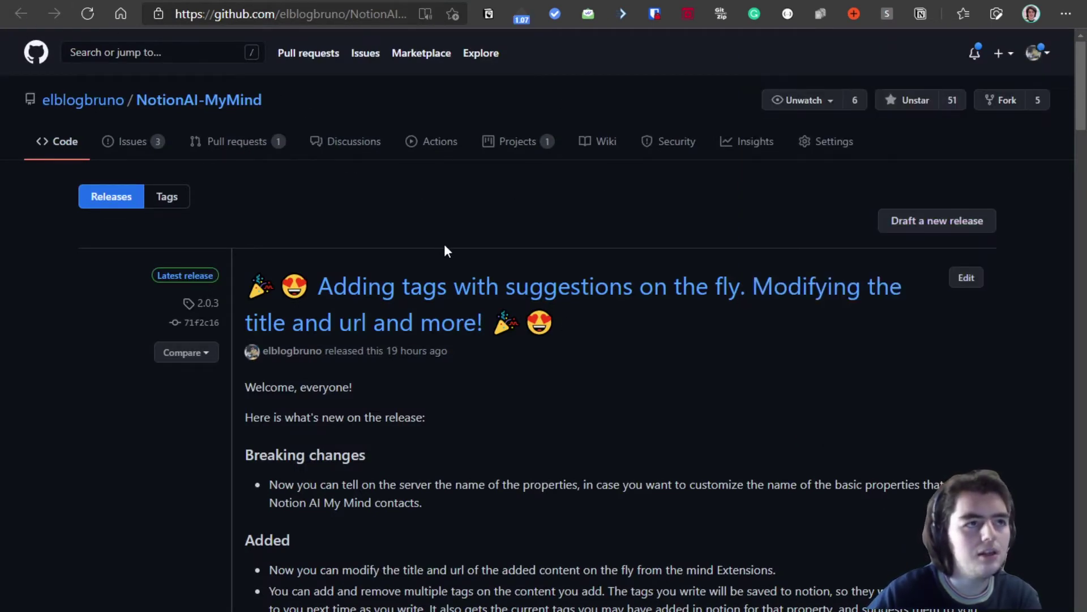
Refresh the My Mind extension's collections, then open Money and Finances in Notion
right_click(491, 13)
click(546, 121)
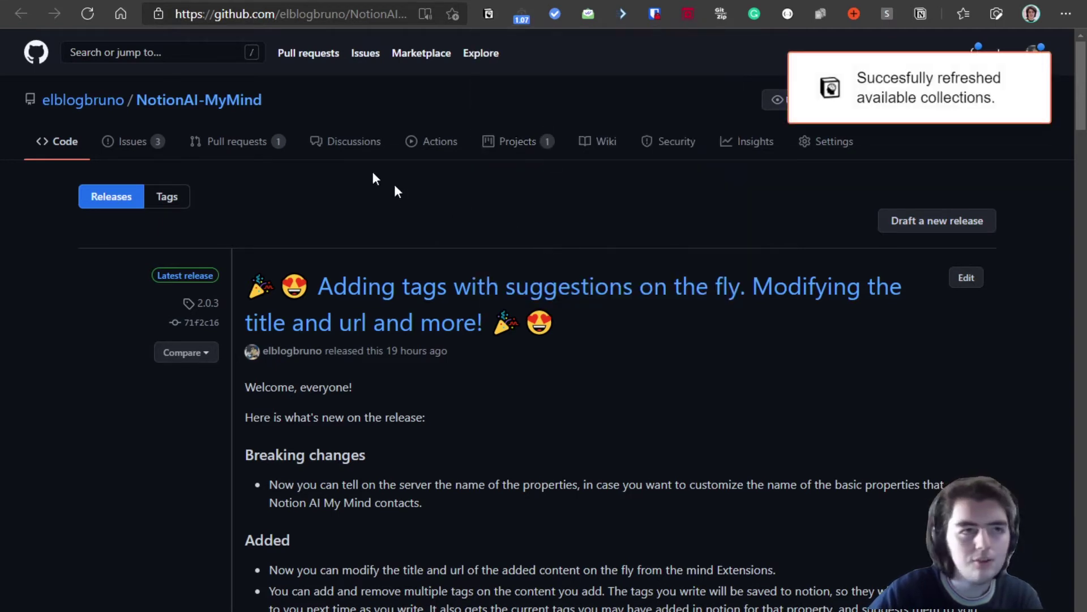
key(ctrl+Tab)
click(350, 518)
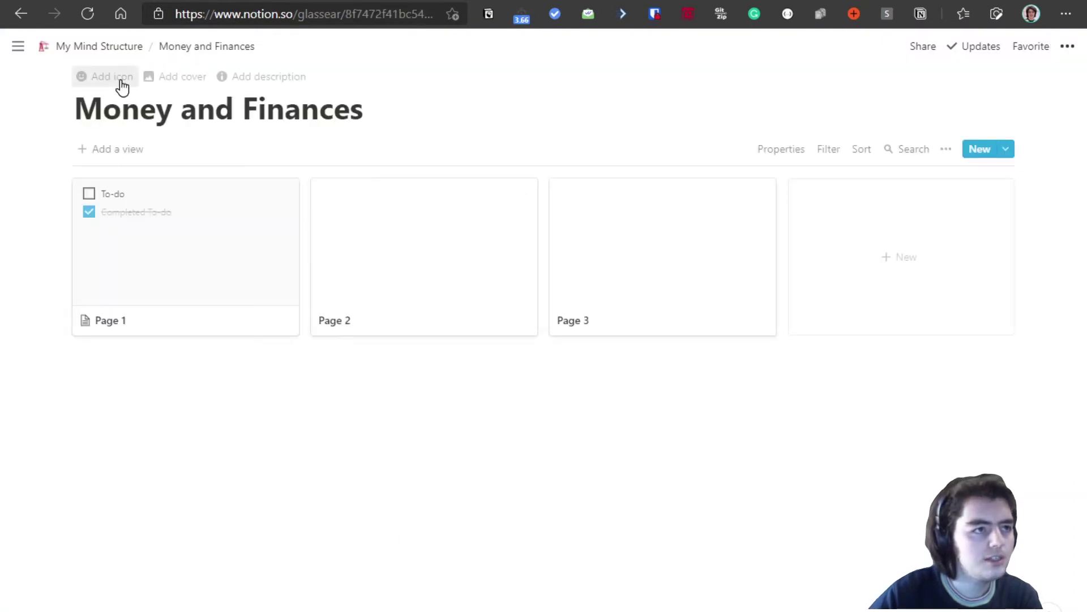
Add an emoji icon and a blue-to-red gradient cover to Money and Finances
click(122, 85)
click(113, 86)
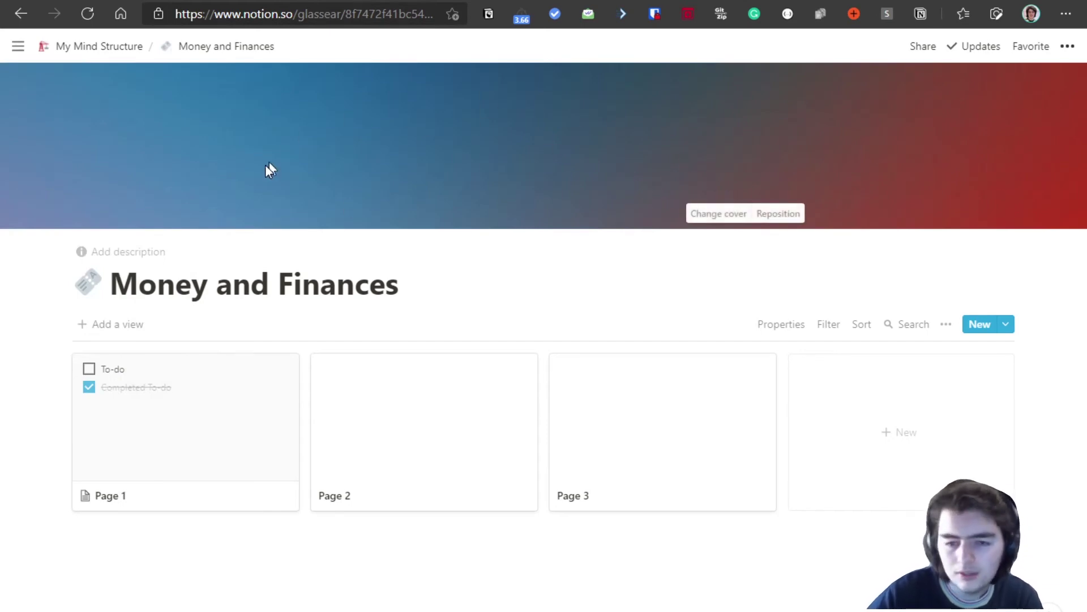
From the GitHub tab, refresh My Mind's collections and show its collection list
key(ctrl+Tab)
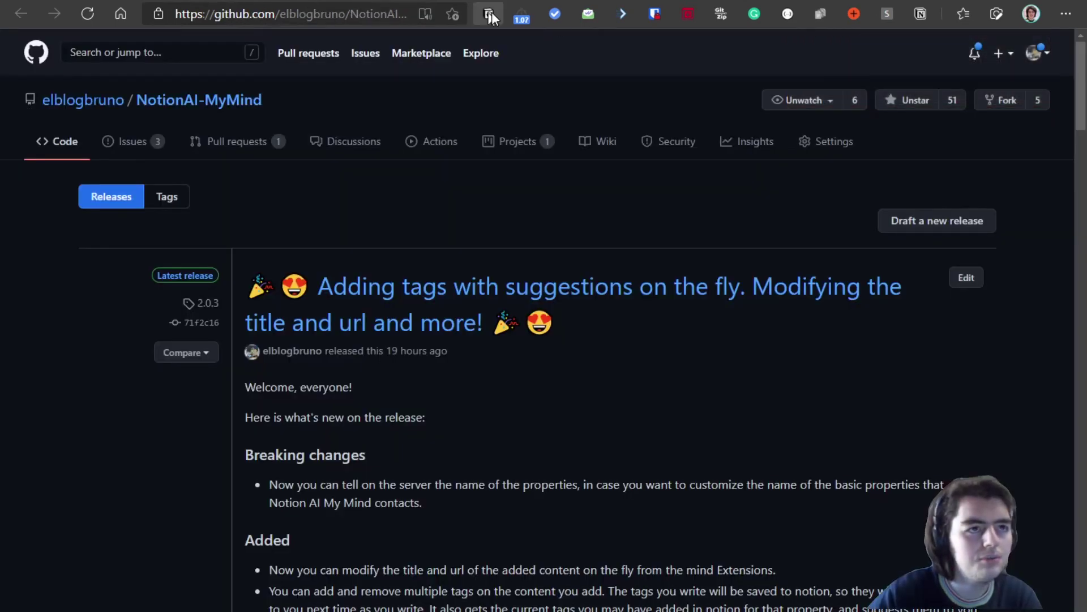
right_click(492, 12)
click(591, 123)
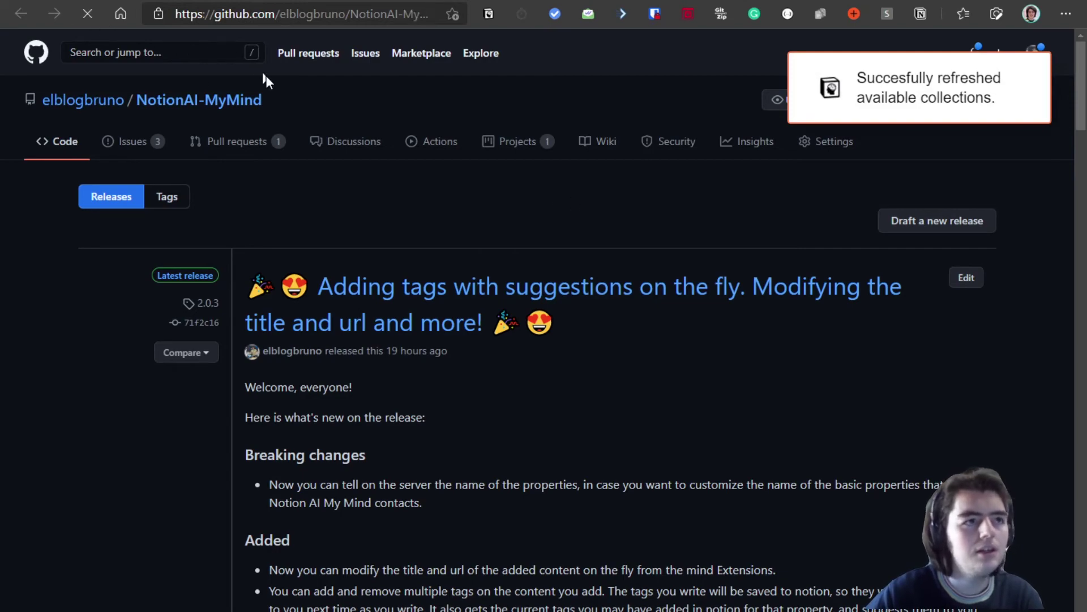
scroll(475, 232, down, 3)
scroll(475, 234, up, 3)
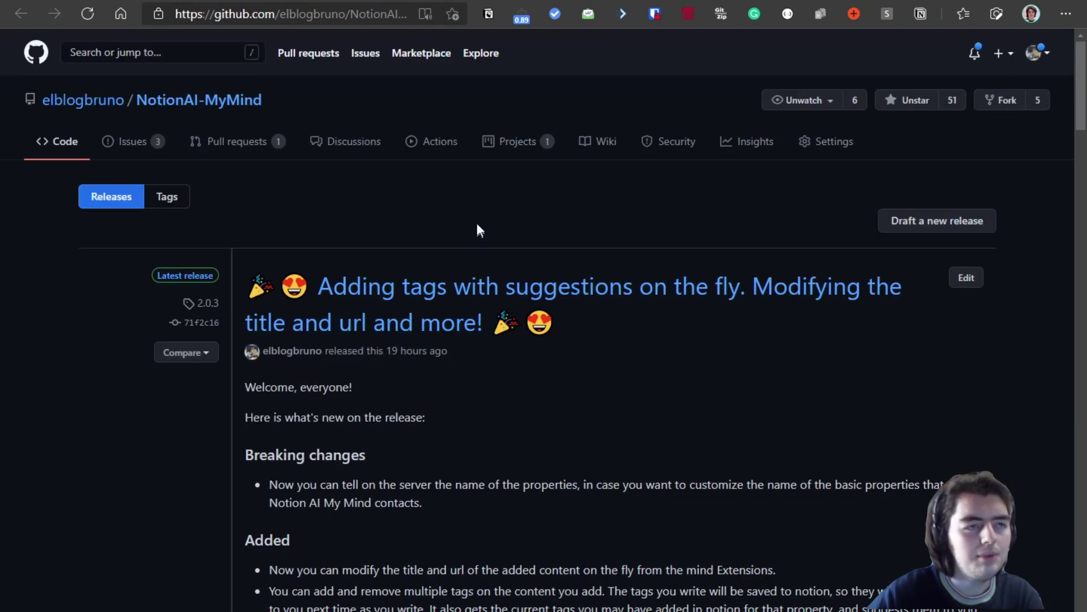
click(490, 13)
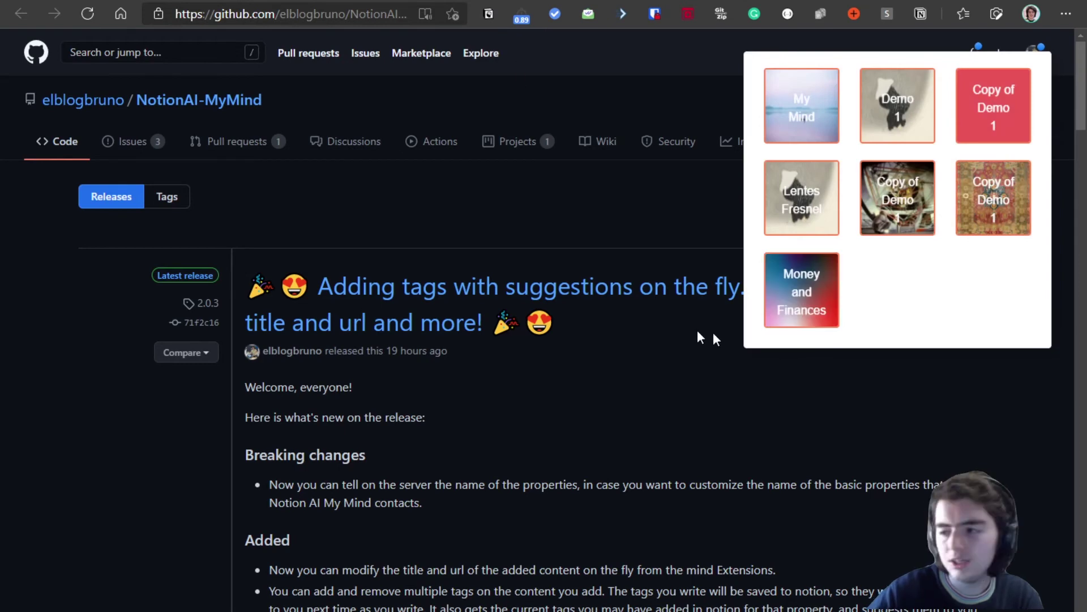